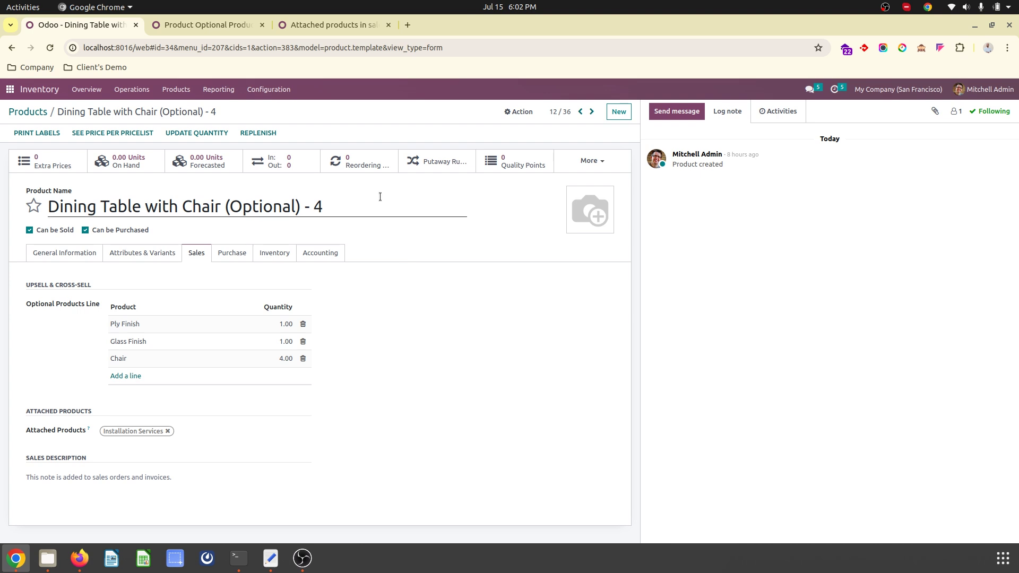
- Review the Optional Product Quantity and Attached Products module pages, then check the dining table's attachable products unchanged
click(230, 26)
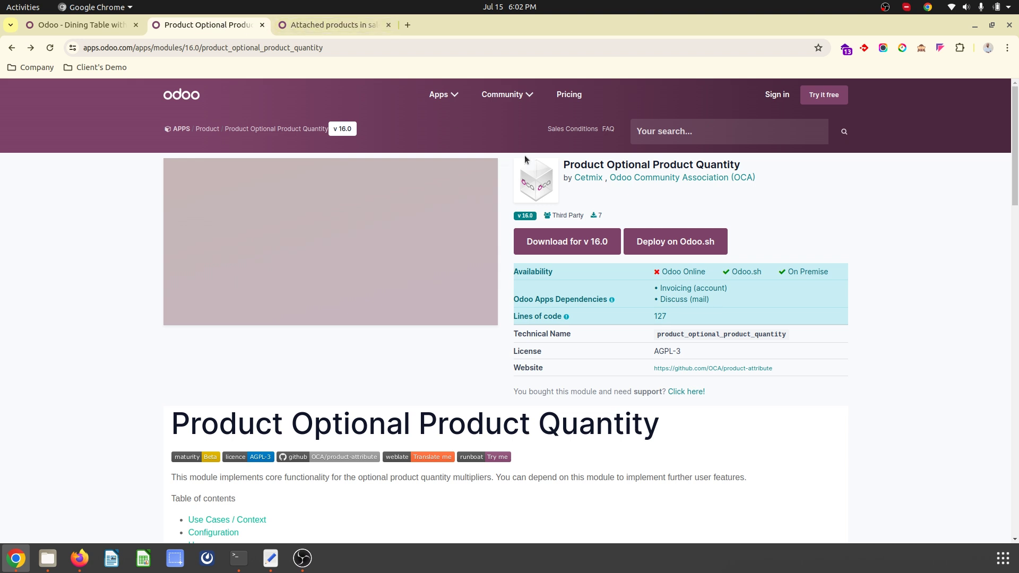
click(326, 26)
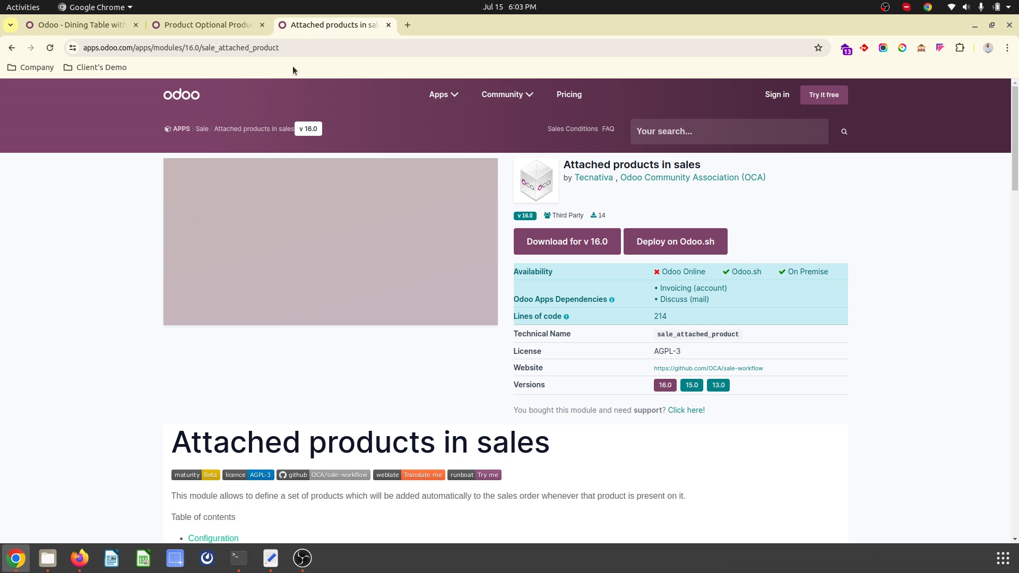
click(94, 25)
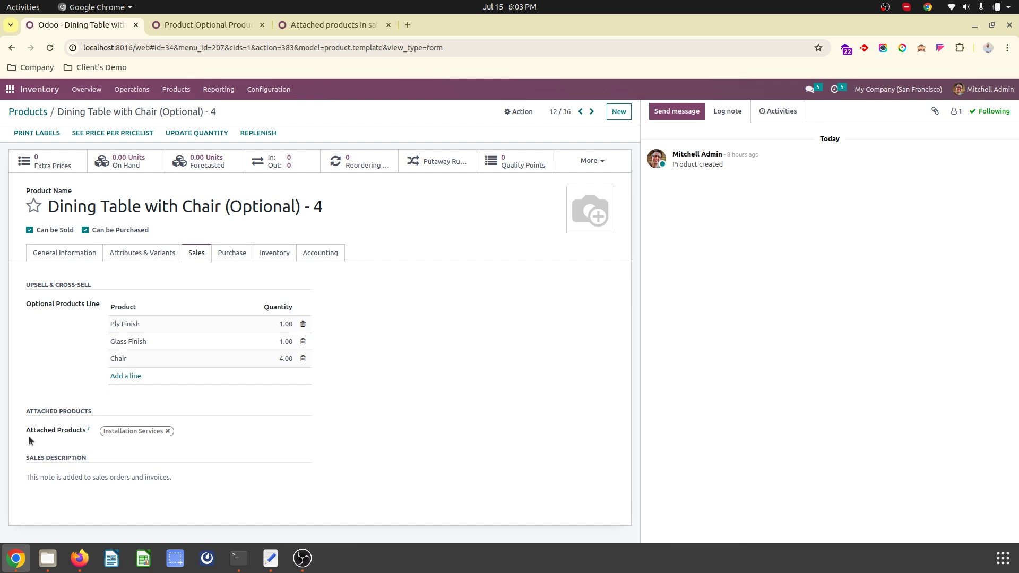
click(193, 428)
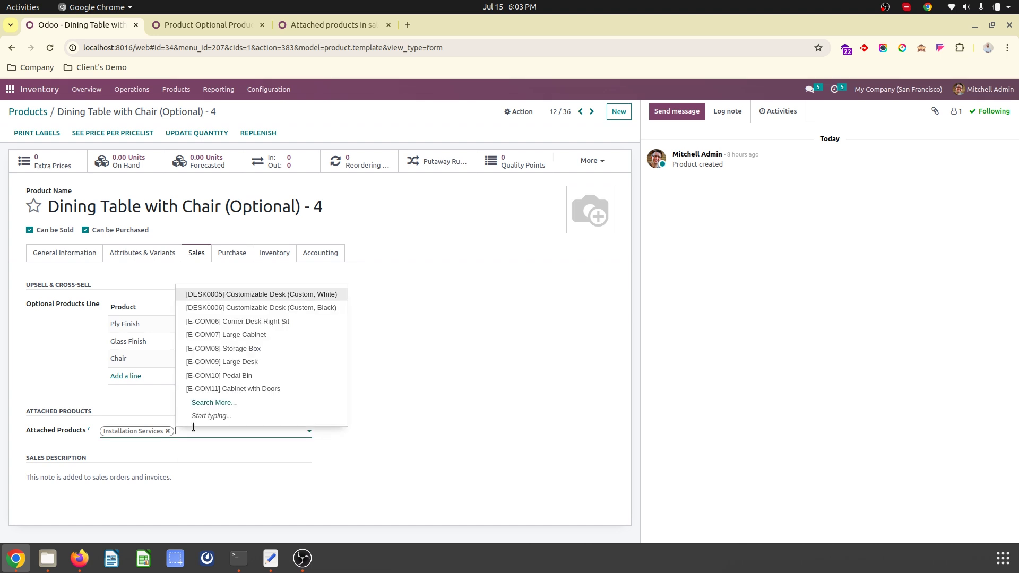
click(127, 420)
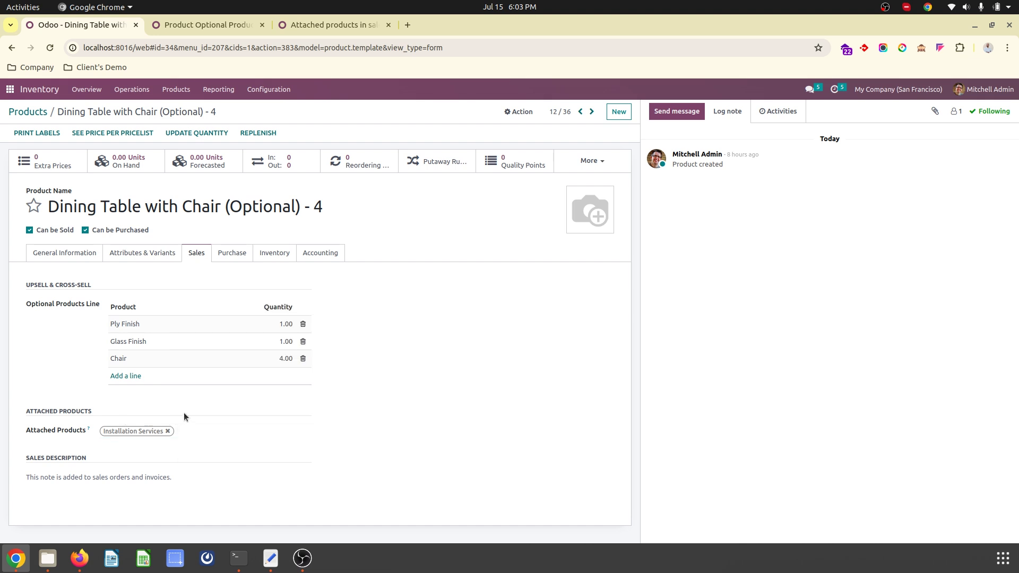
- Start a new sales quotation with Deco Addict as the customer
click(27, 112)
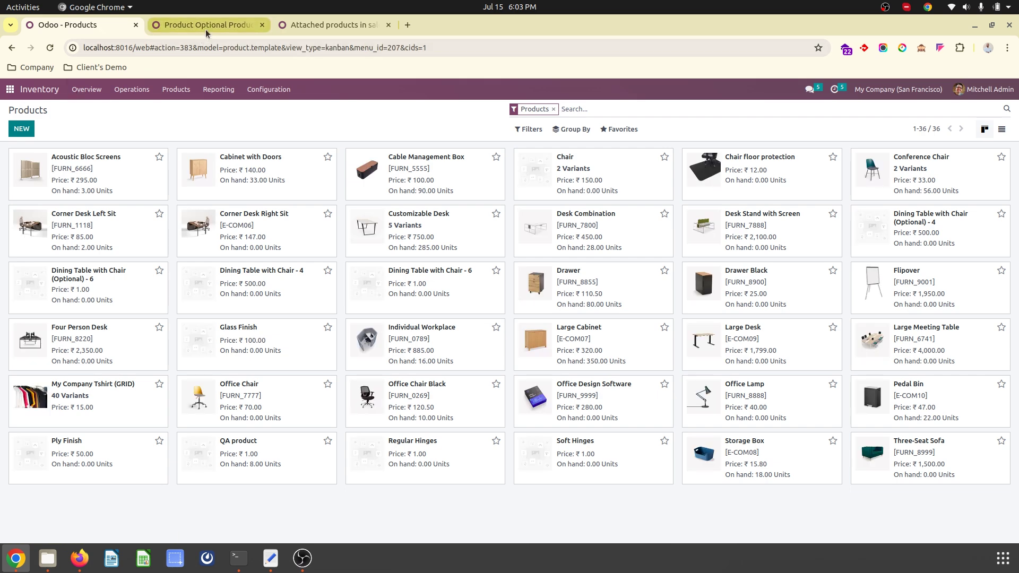
right_click(114, 23)
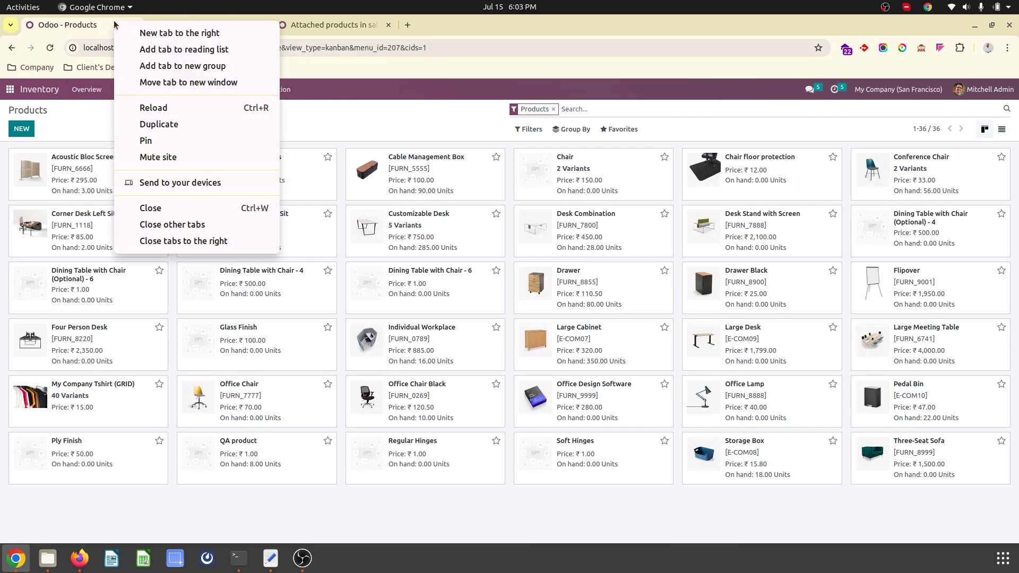
click(96, 100)
click(10, 89)
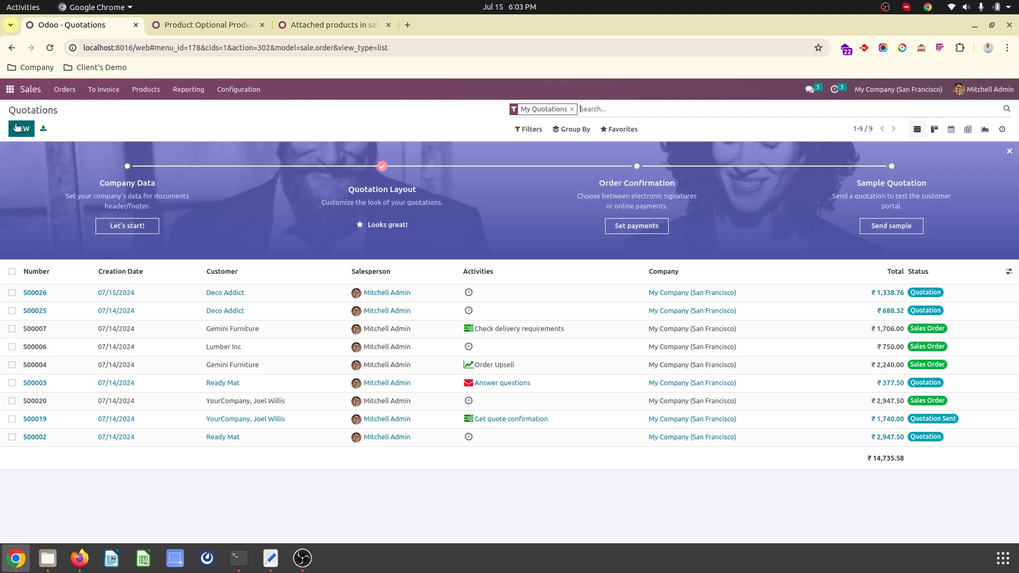
click(20, 128)
click(167, 219)
click(158, 234)
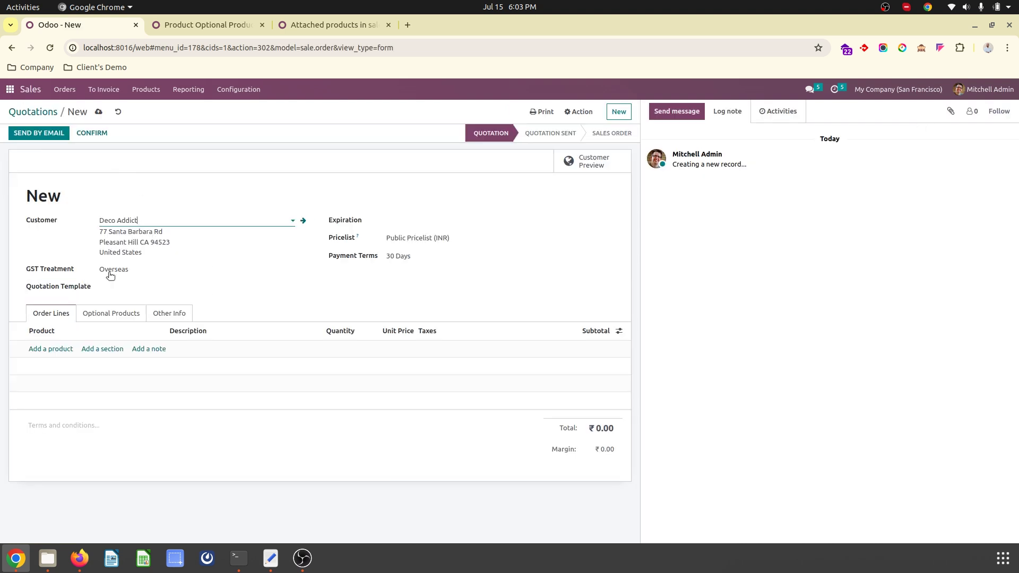
- Add Dining Table with Chair (Optional) - 4 with the Chair (4) and Ply Finish options
click(50, 348)
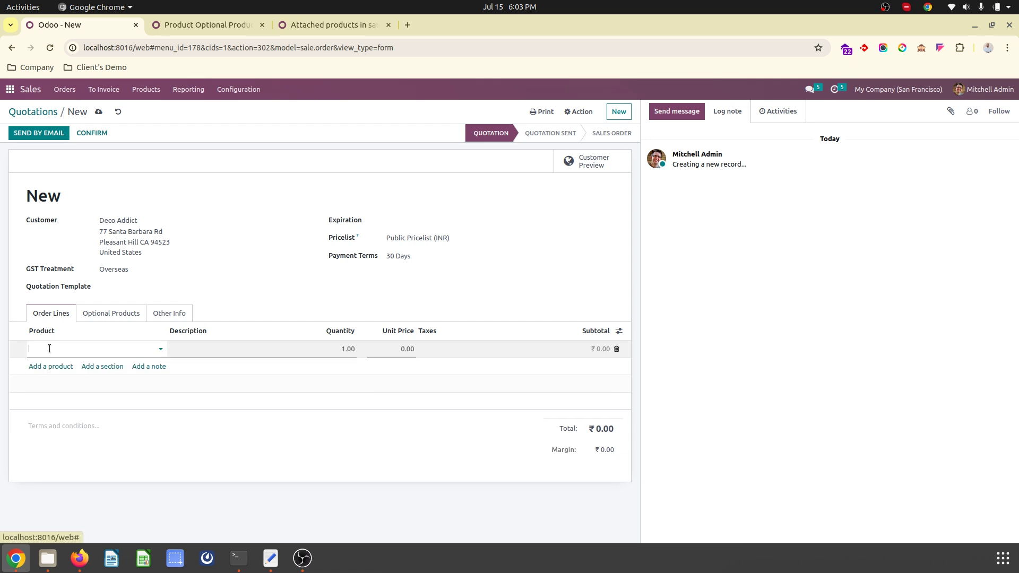
text(dini)
click(69, 365)
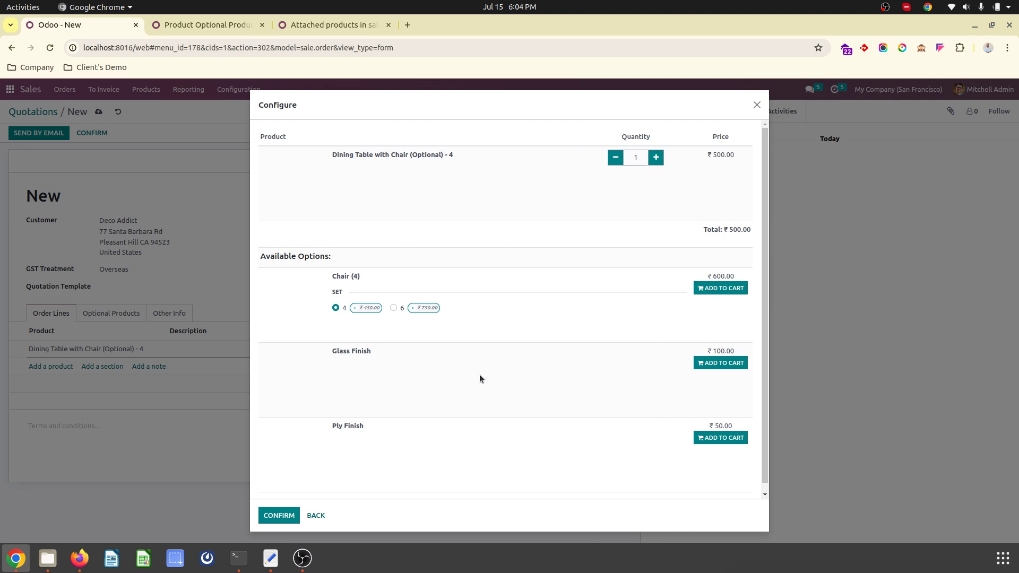
click(714, 289)
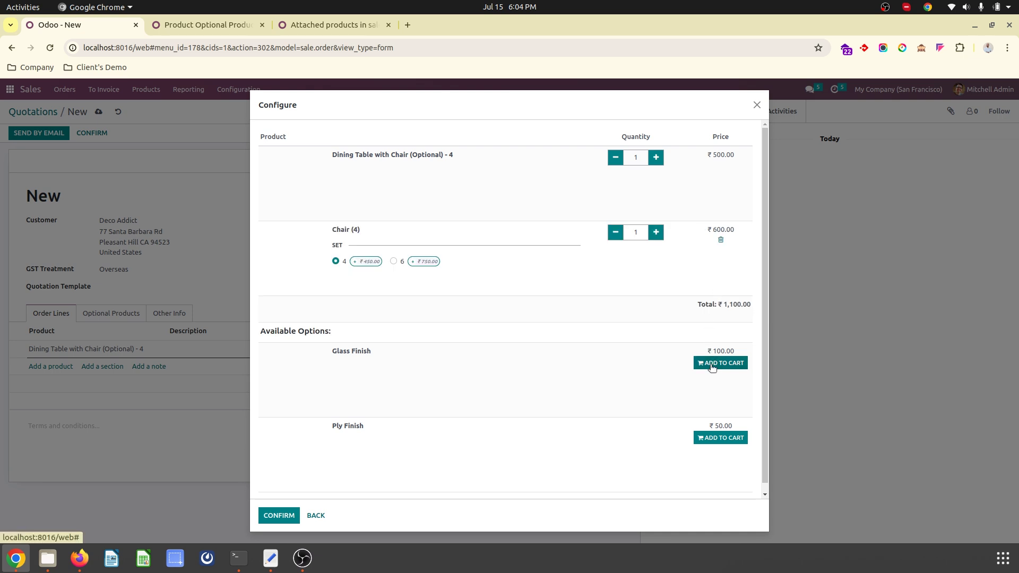
click(730, 446)
click(291, 514)
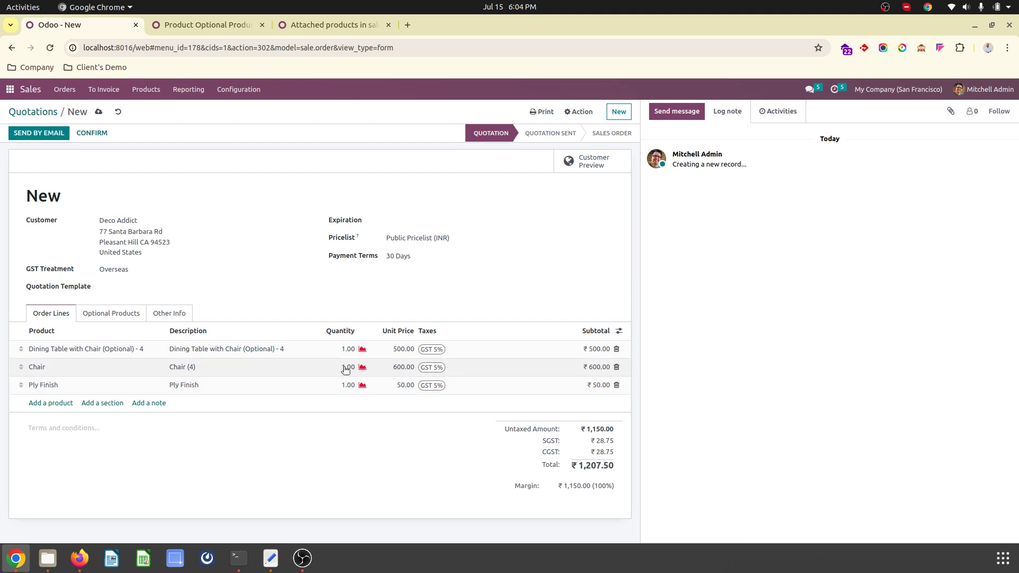
- Save the new quotation and go to the list of all sellable products
click(98, 111)
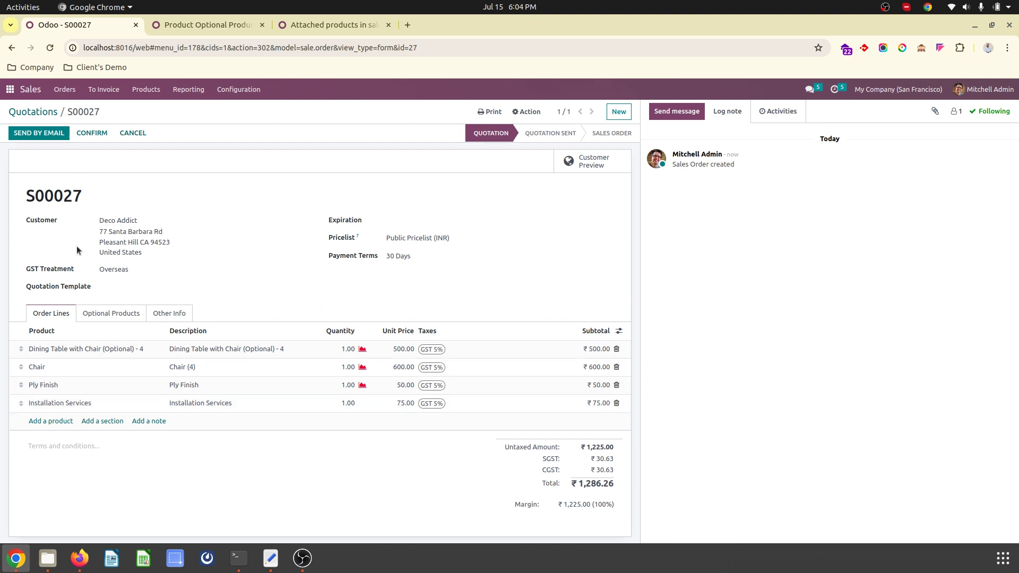
click(40, 112)
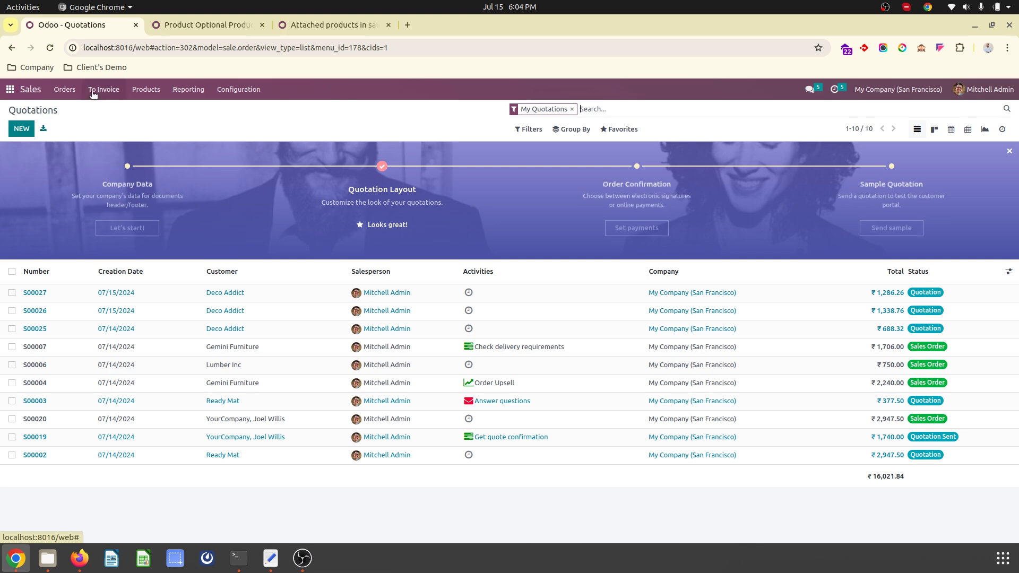
click(146, 89)
click(149, 114)
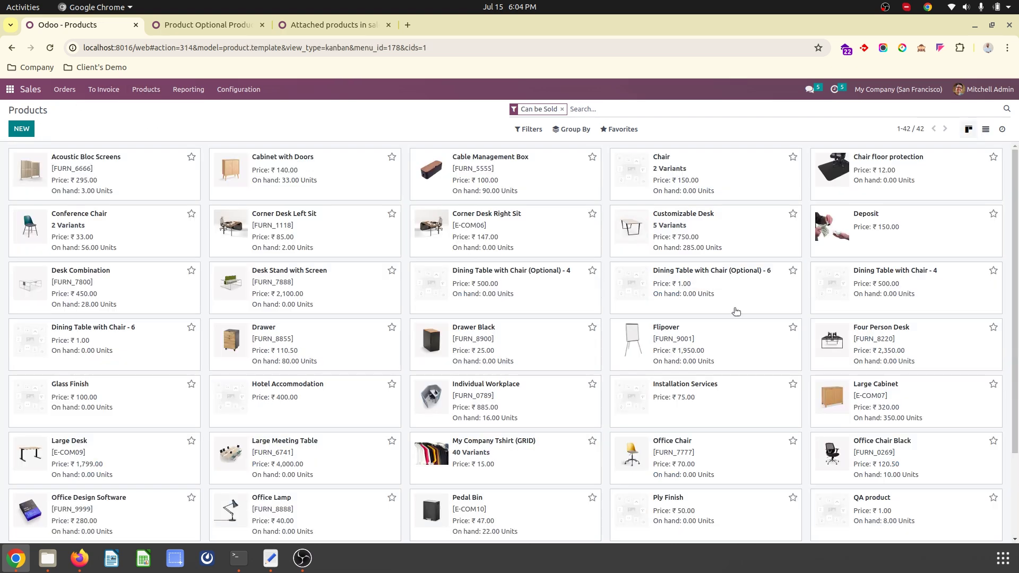
- Review Dining Table with Chair - 4's variants and its optional and attached products
click(864, 298)
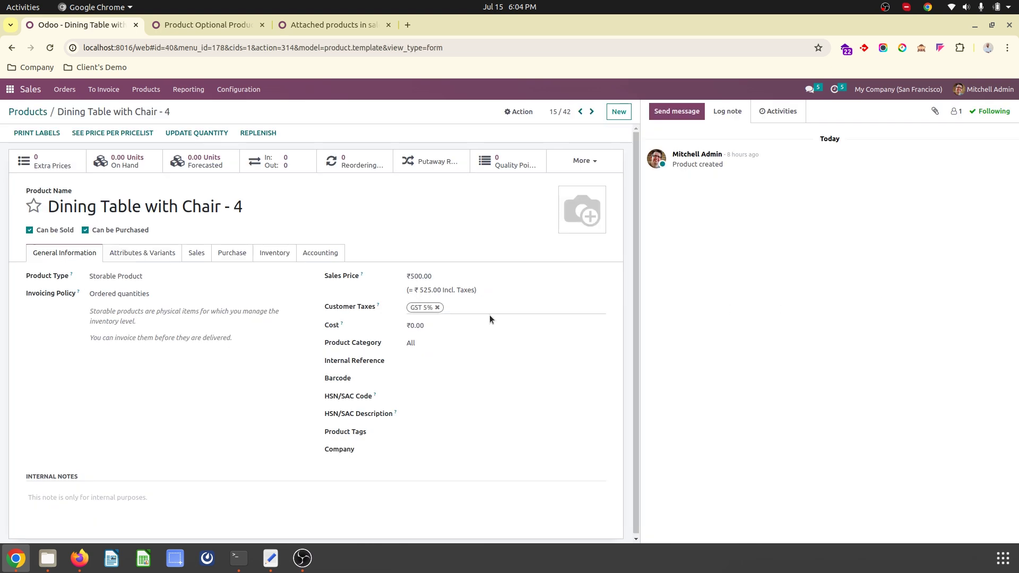
click(171, 252)
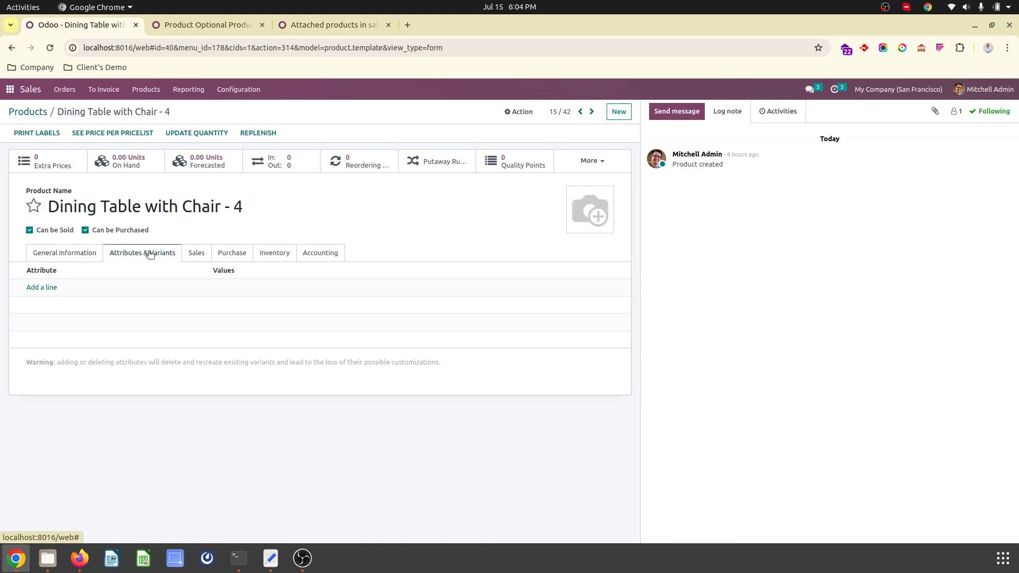
click(197, 254)
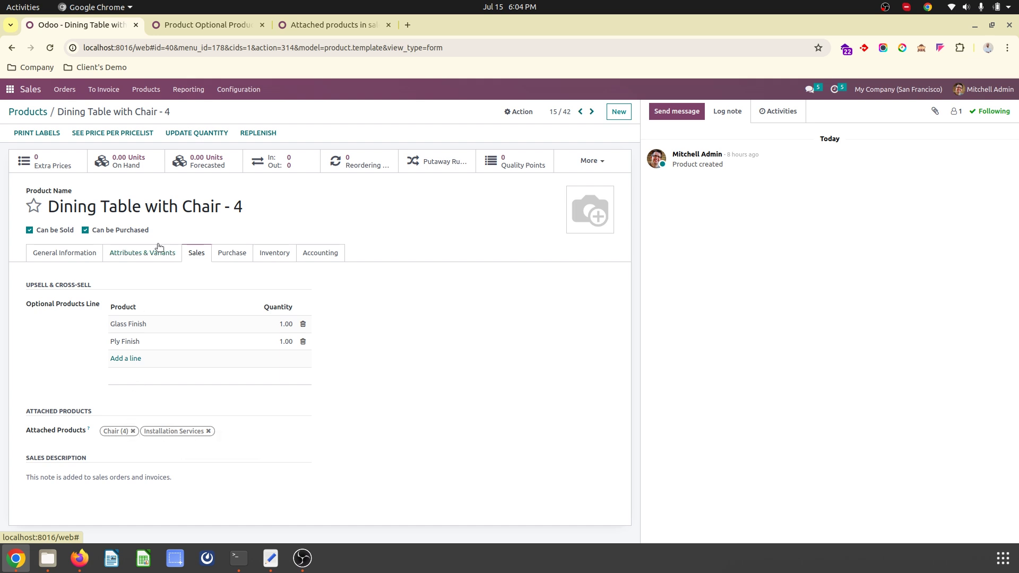
- Open quotation S00027 and delete all of its existing order lines
click(57, 92)
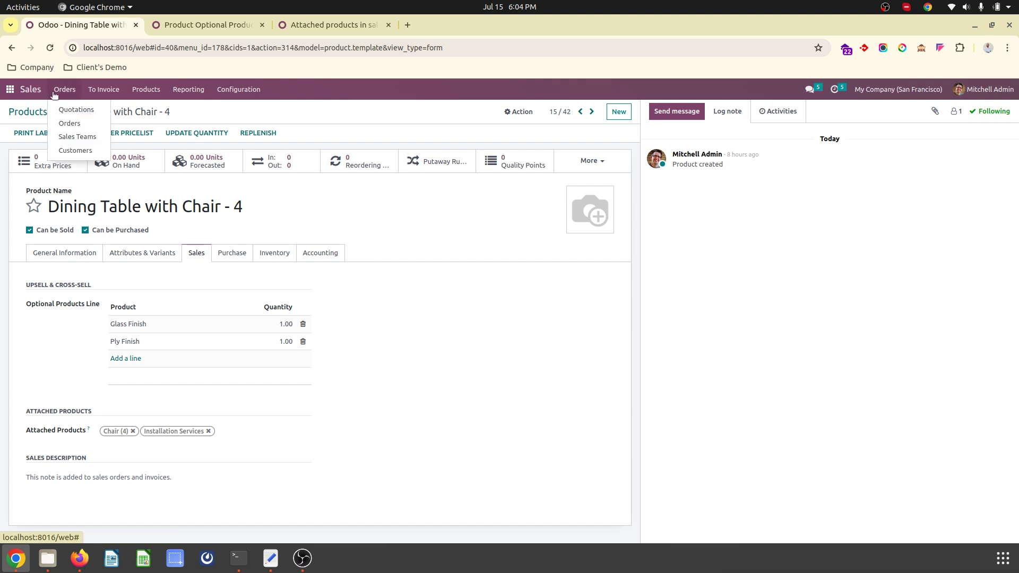
click(66, 110)
click(116, 293)
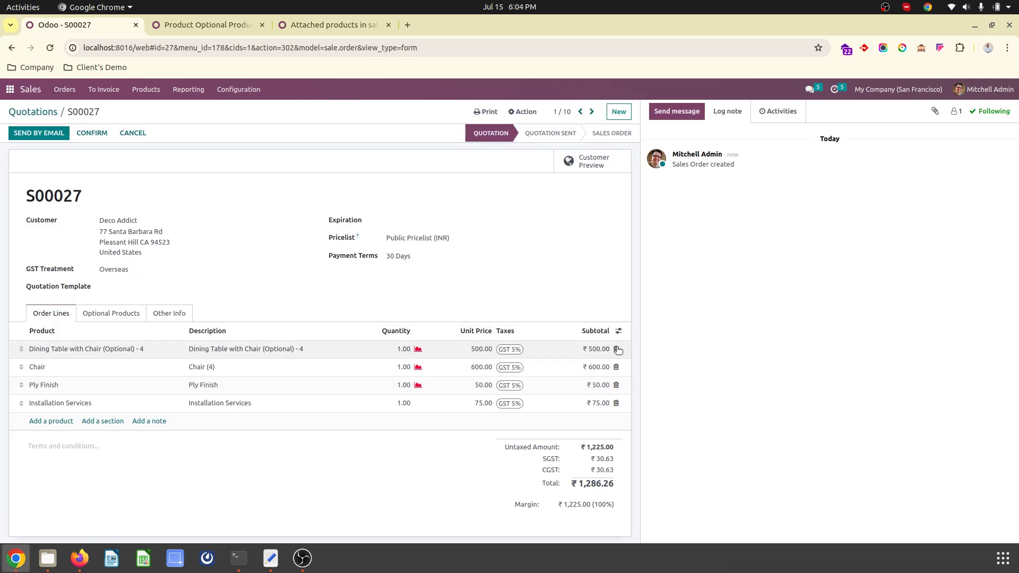
click(616, 349)
click(616, 349)
click(616, 349)
click(615, 349)
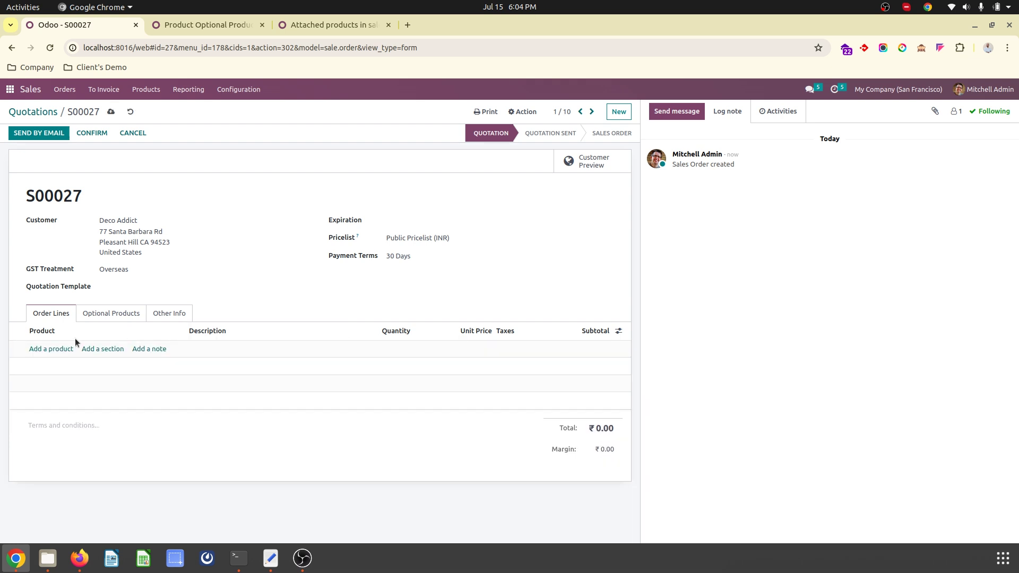
- Add Dining Table with Chair - 4 with the Glass Finish option and save the quotation
click(64, 348)
text(dini)
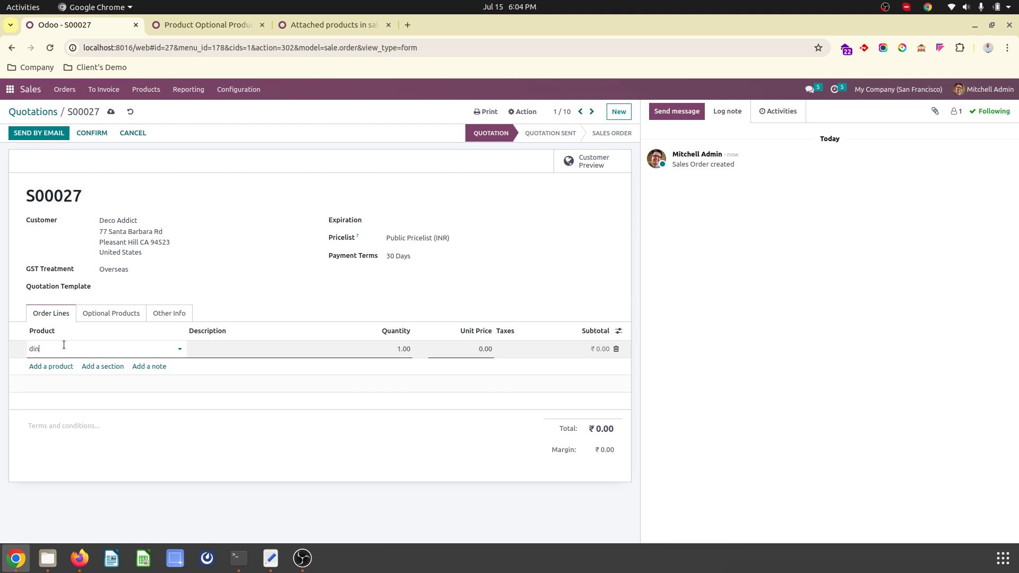
click(96, 391)
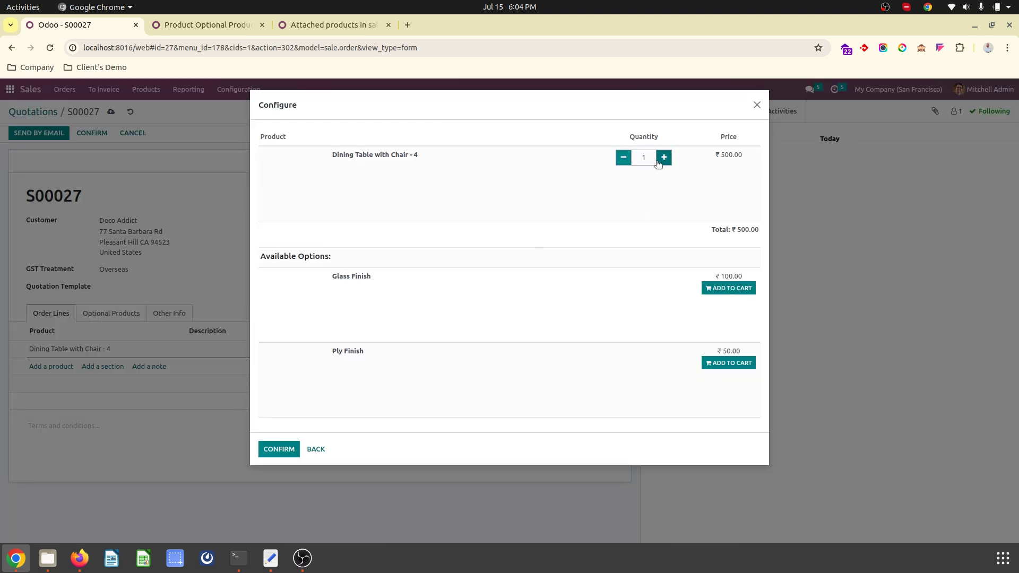
click(717, 288)
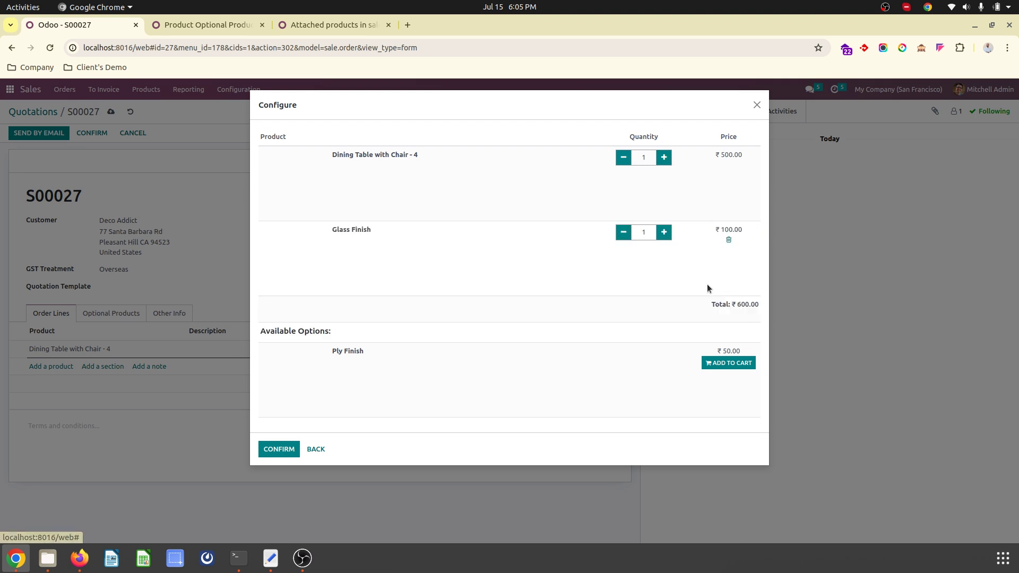
click(280, 449)
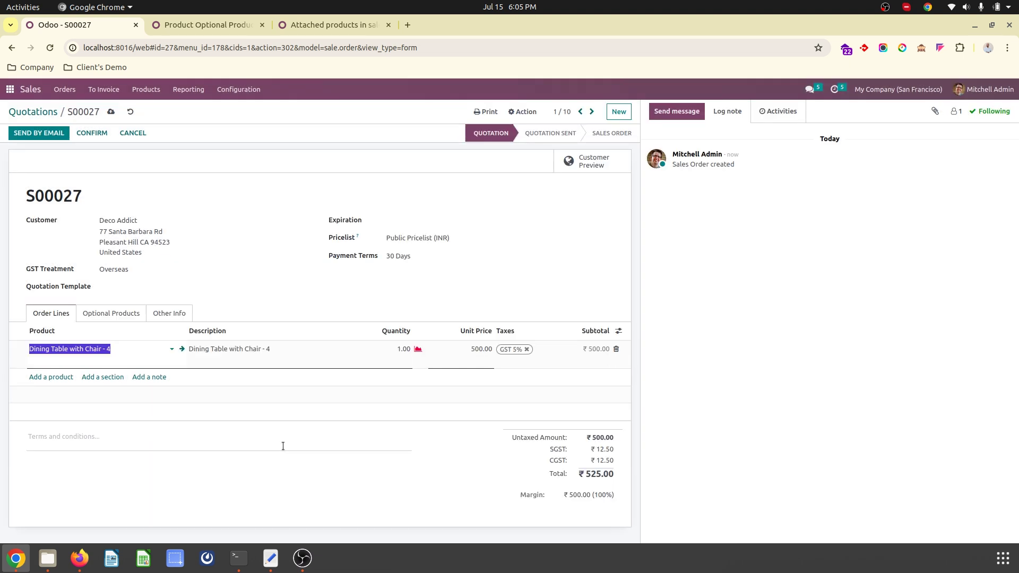
click(111, 111)
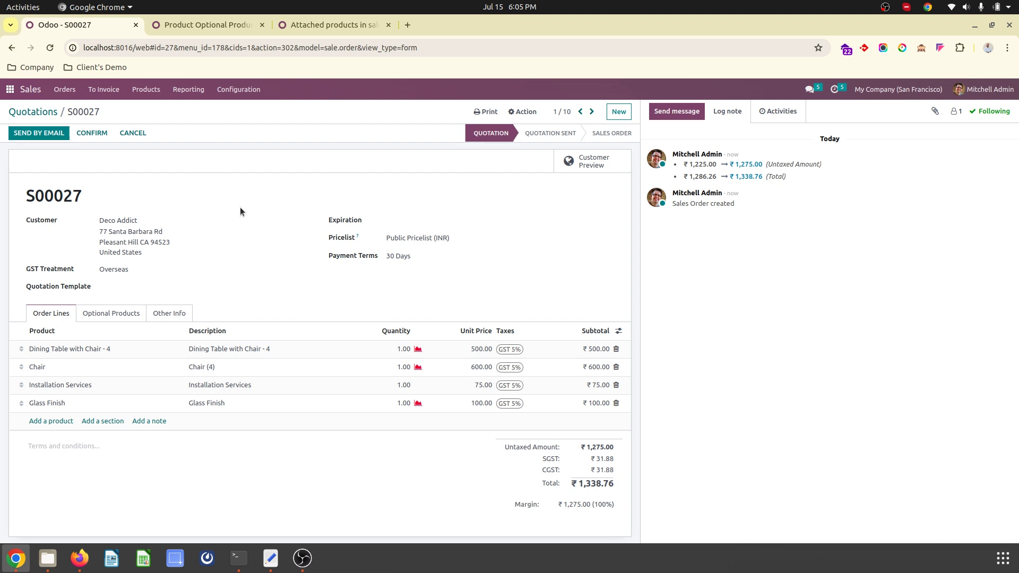
click(198, 26)
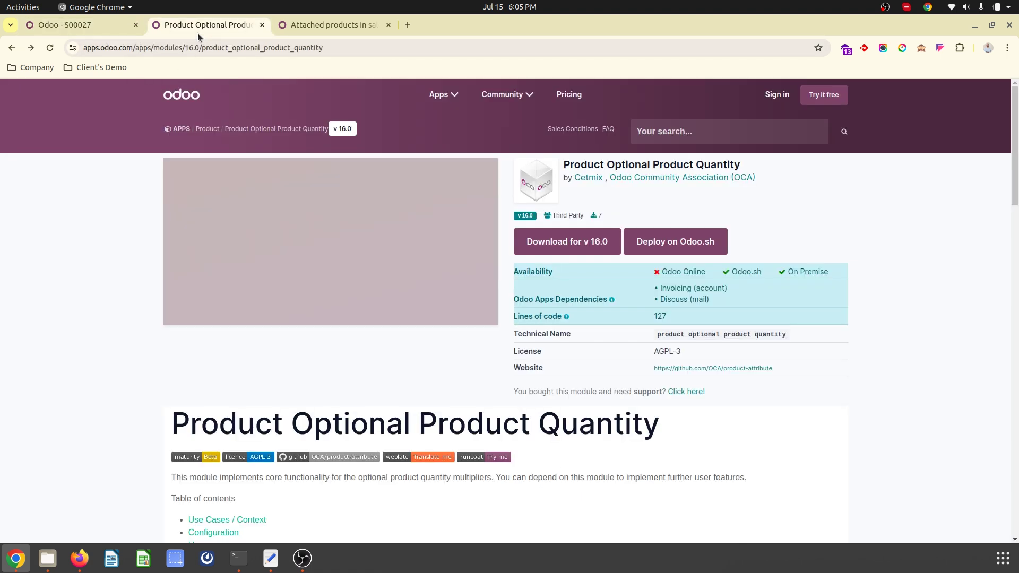
triple_click(587, 164)
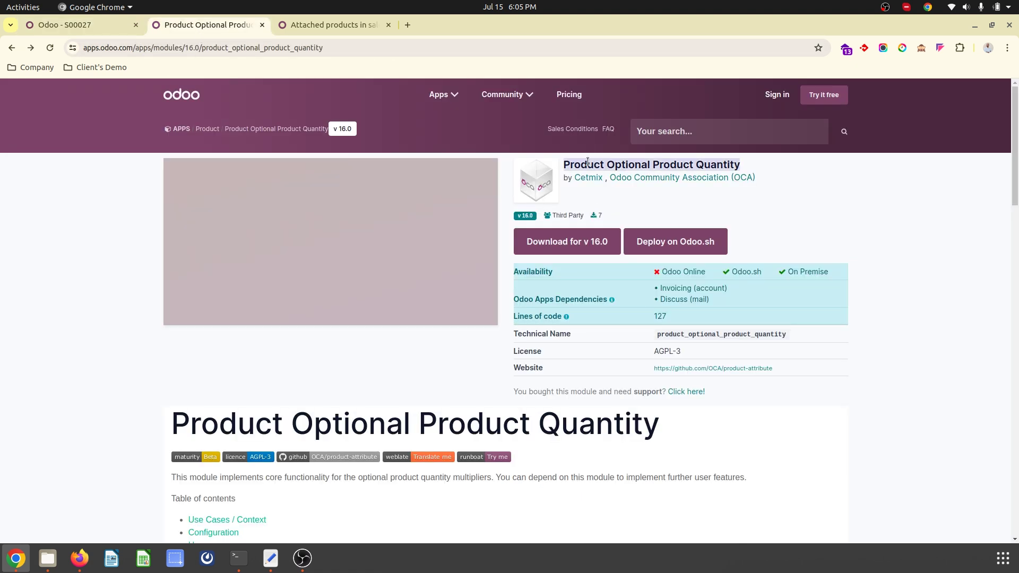
click(317, 24)
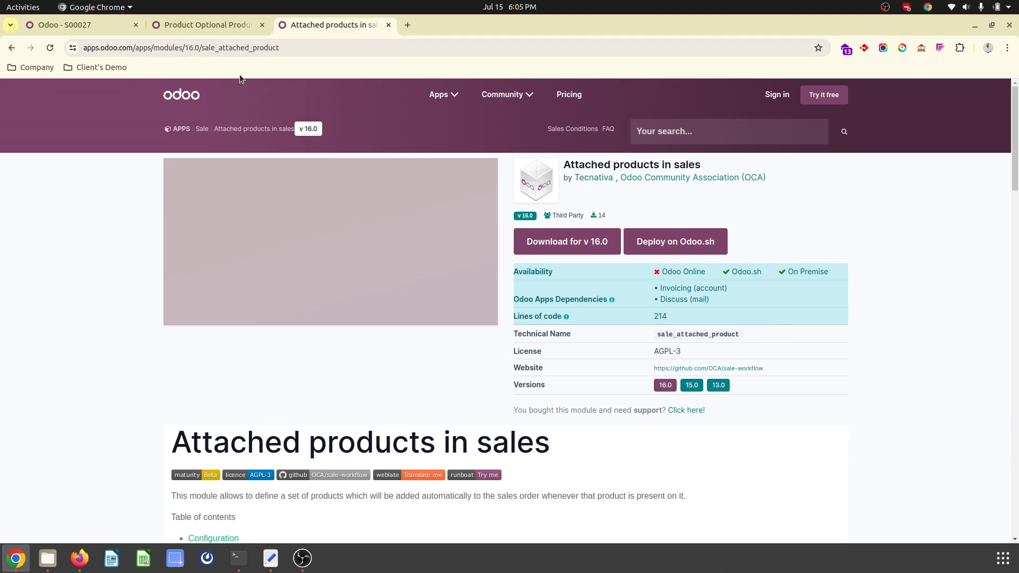
click(99, 26)
click(238, 21)
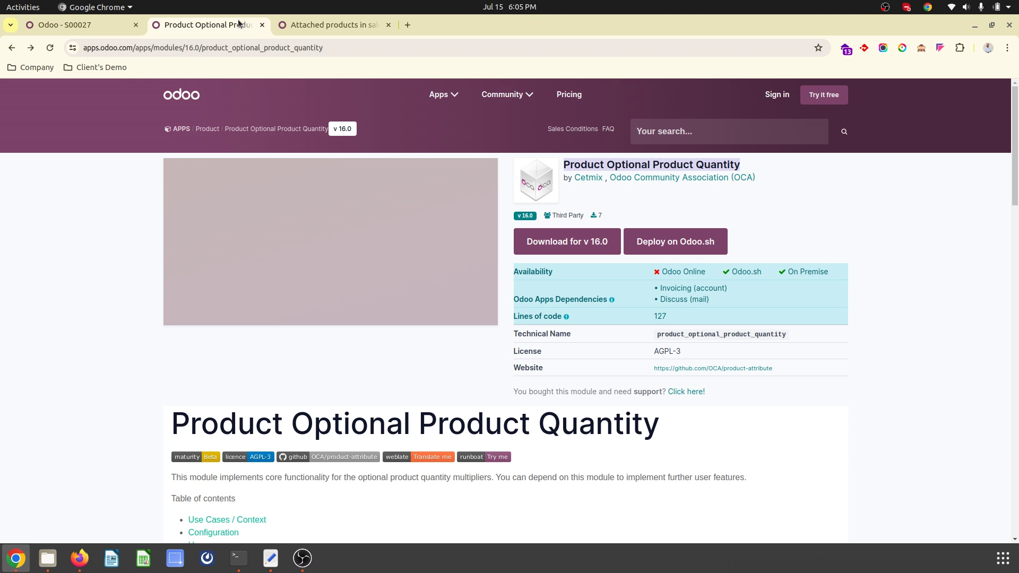
click(316, 22)
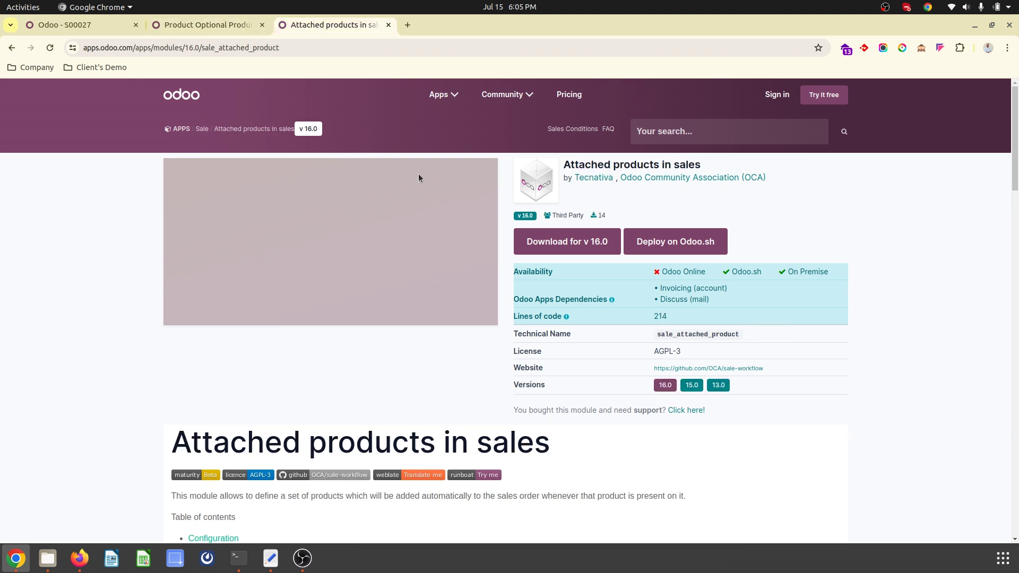
click(243, 25)
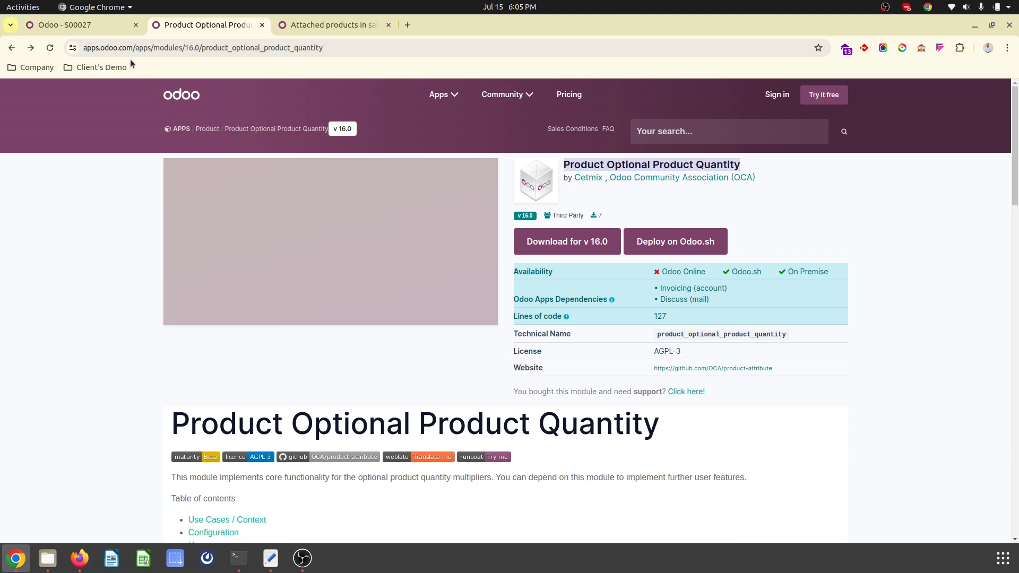
click(94, 7)
click(92, 16)
click(91, 24)
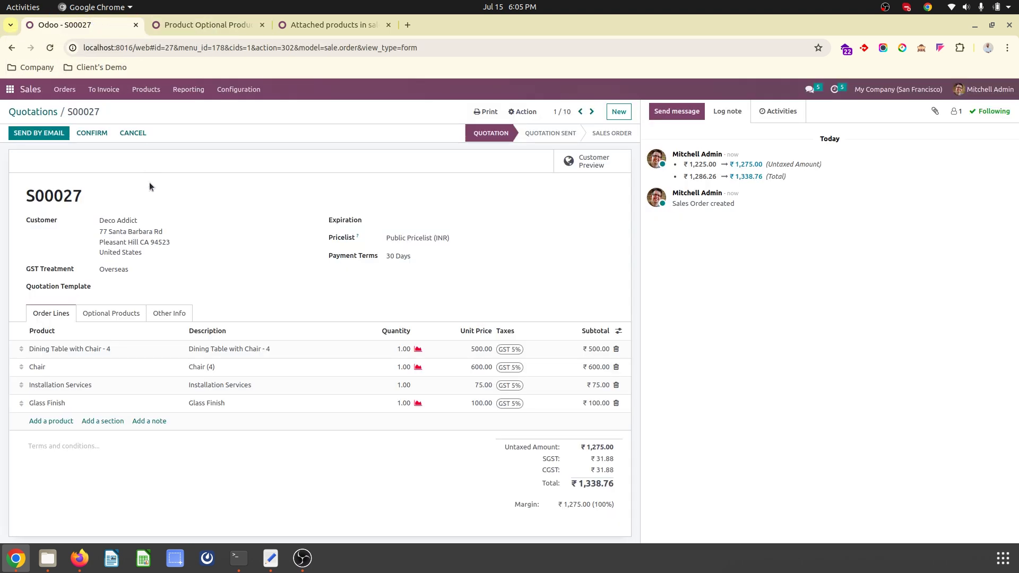